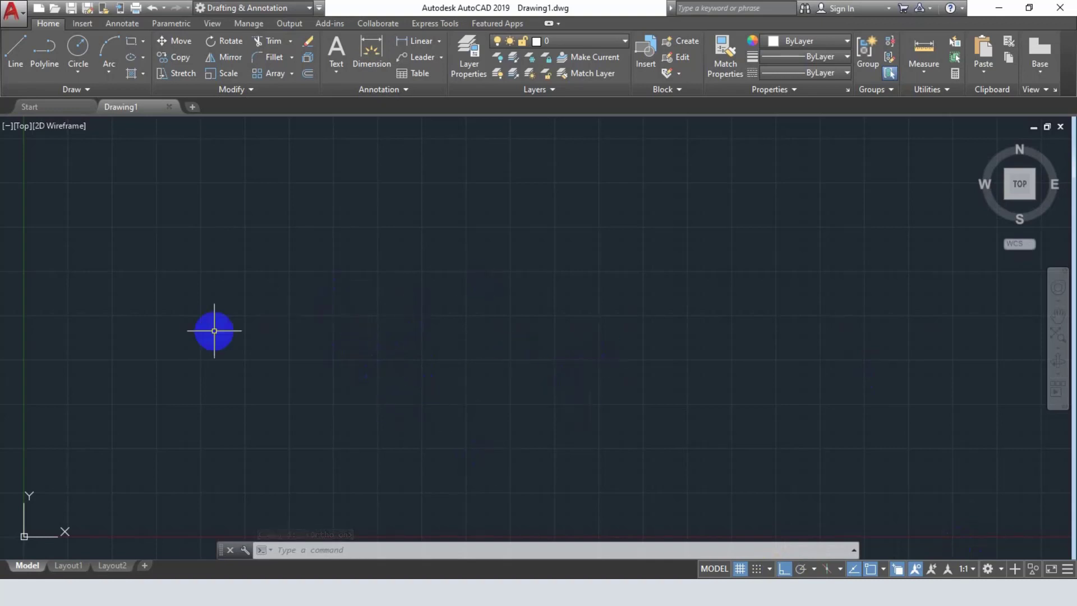
# Draw a stepped chain of five orthogonal line segments, starting with a horizontal one about 20 units long
pyautogui.click(16, 59)
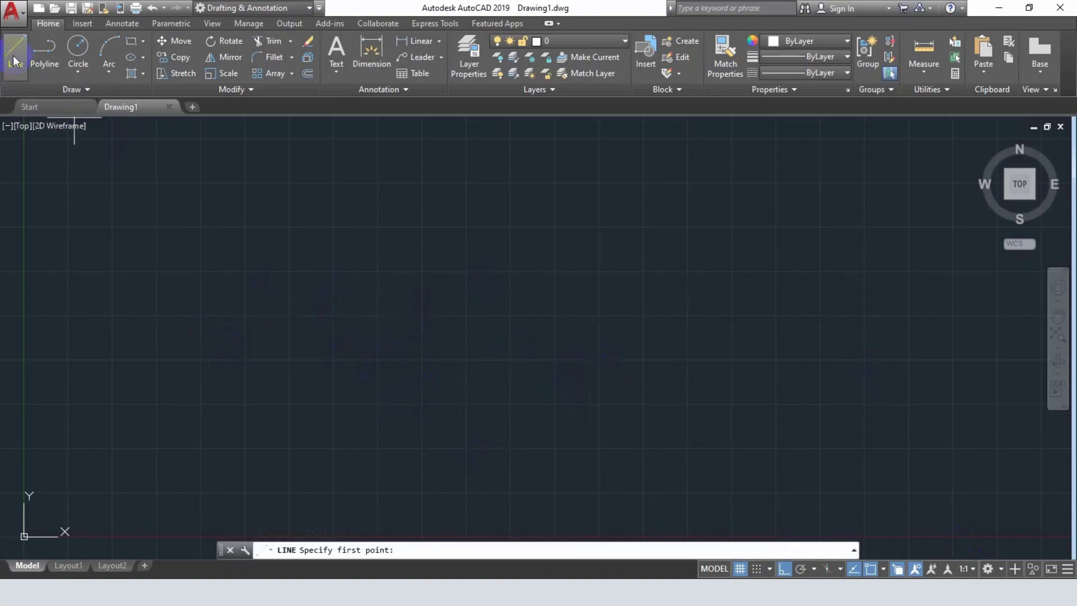
pyautogui.click(248, 334)
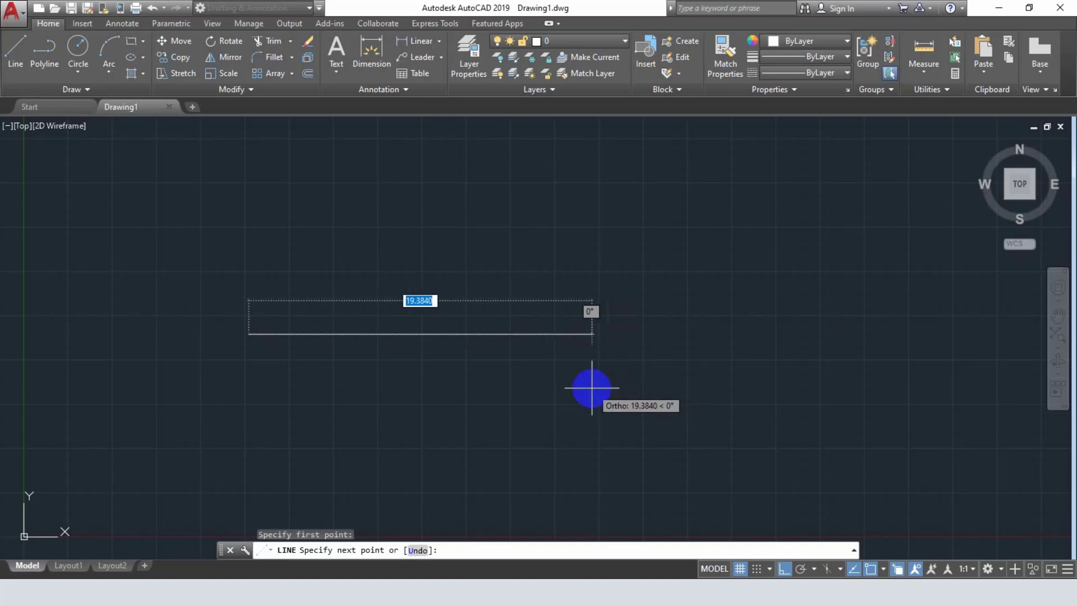
pyautogui.click(608, 335)
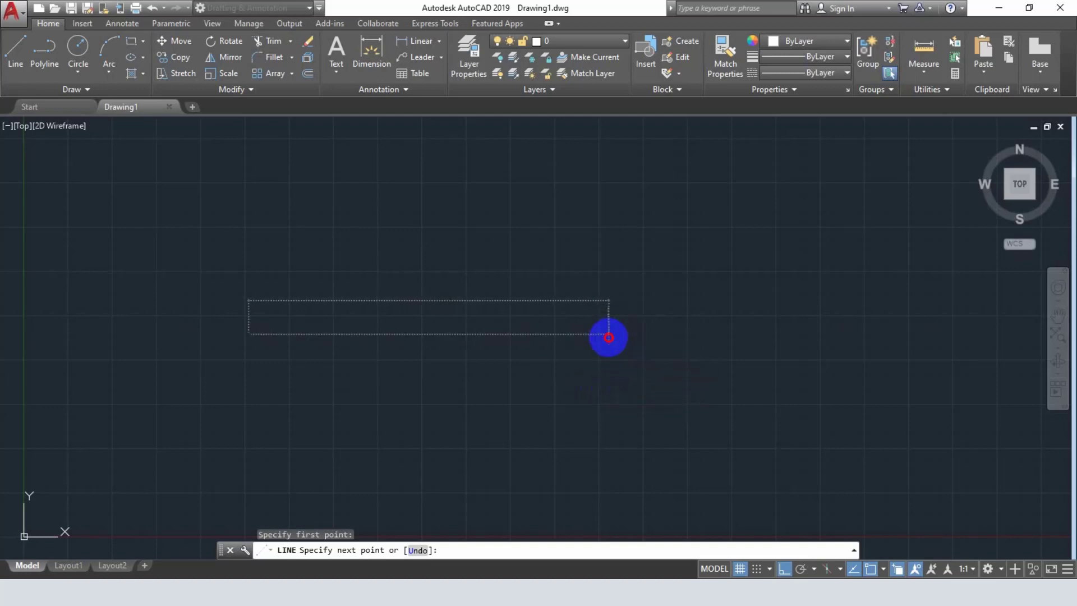
pyautogui.click(642, 181)
pyautogui.click(839, 180)
pyautogui.click(843, 412)
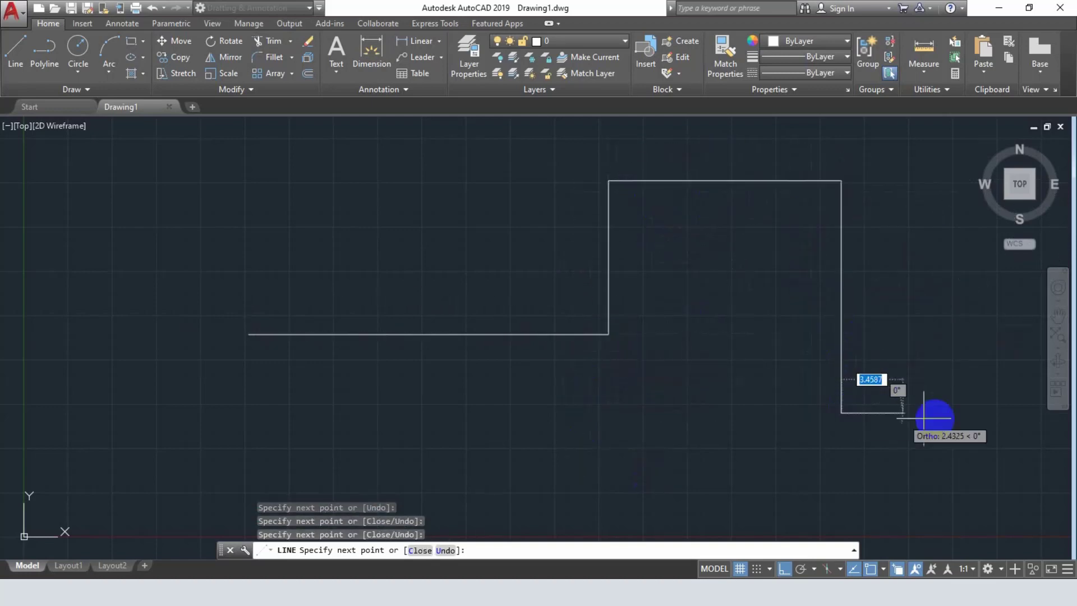
pyautogui.click(1037, 417)
pyautogui.moveTo(757, 420); pyautogui.dragTo(217, 391, button='middle')
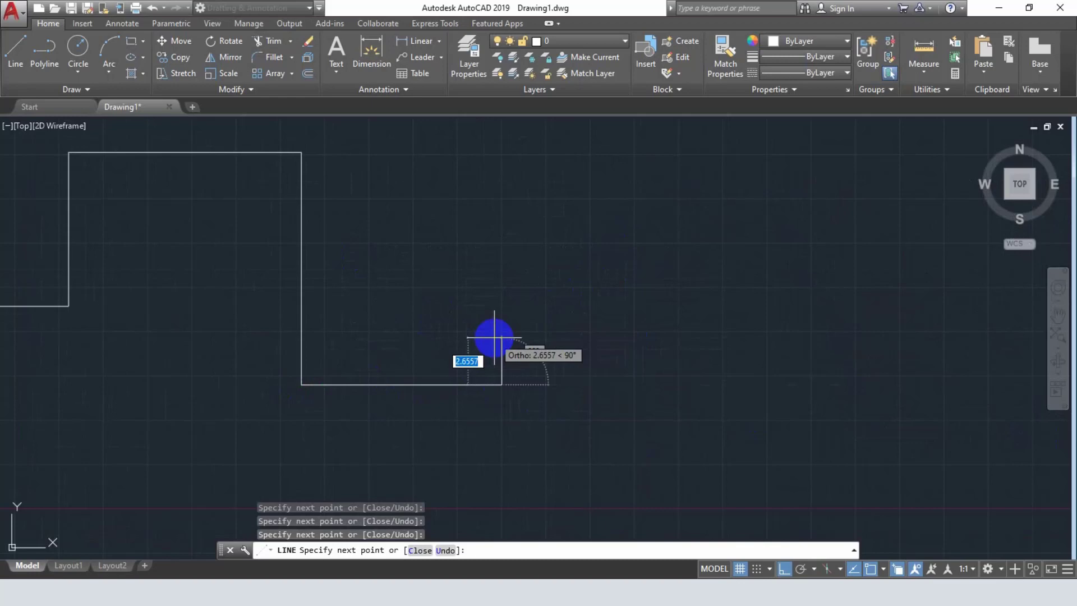
# Turn on polar tracking and continue the line with five slanted segments that zigzag back toward the stepped part
pyautogui.press('F10')
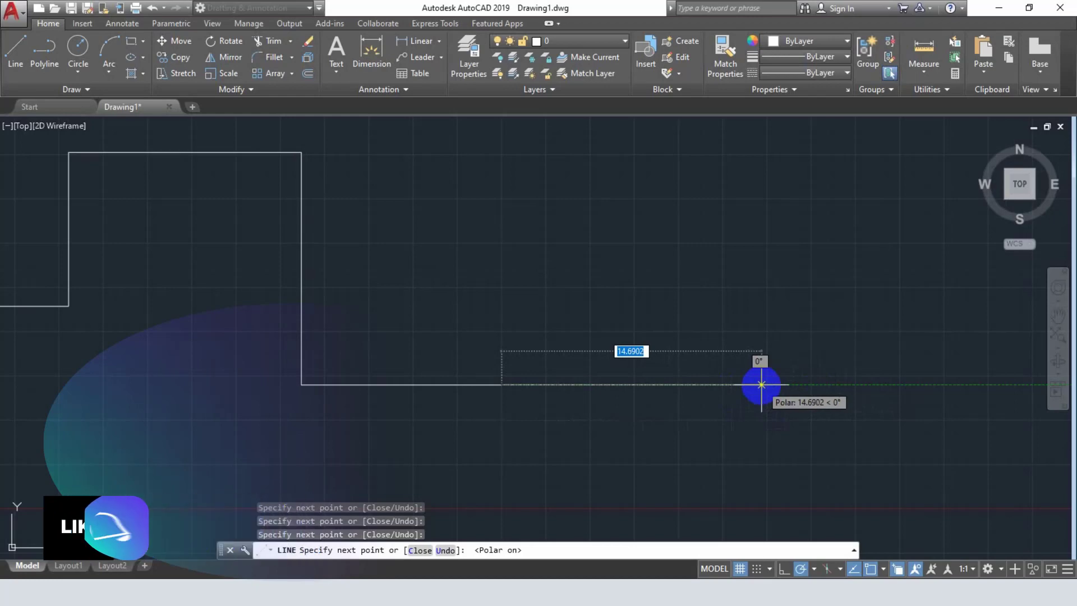
pyautogui.click(501, 384)
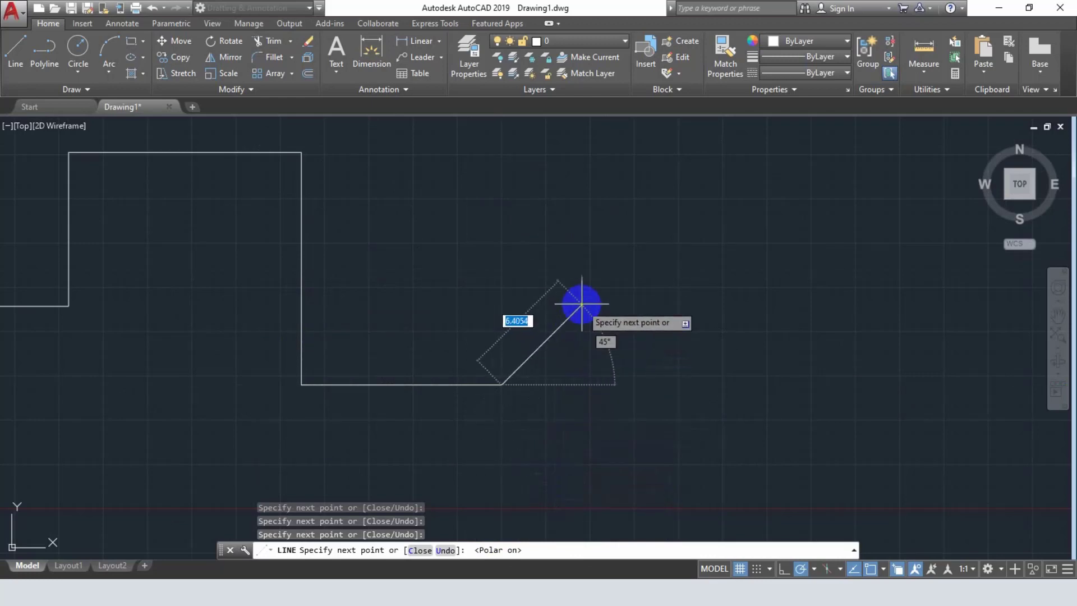
pyautogui.click(605, 279)
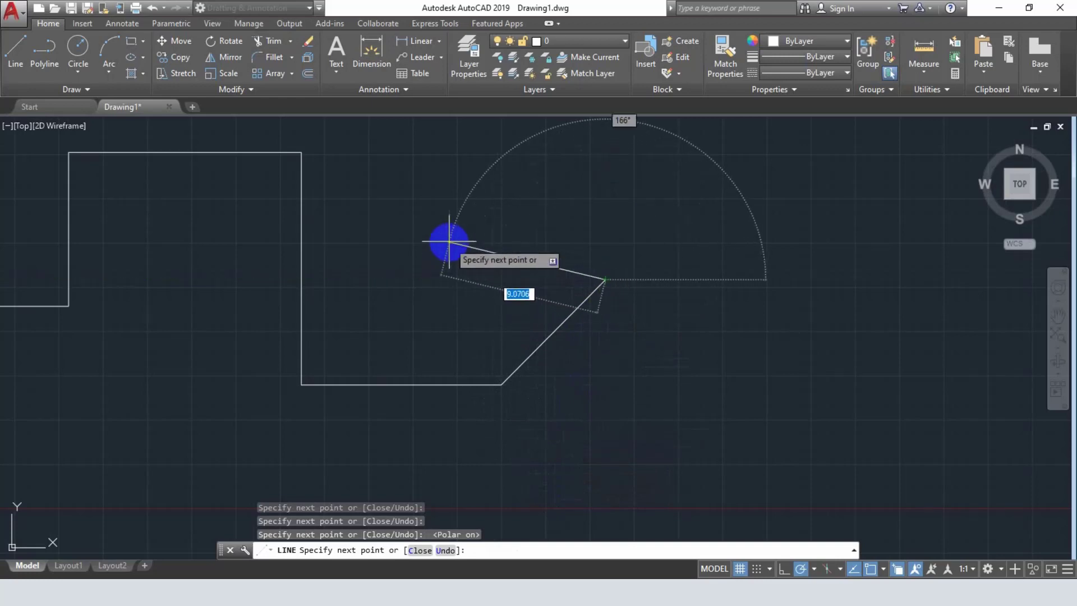
pyautogui.click(448, 211)
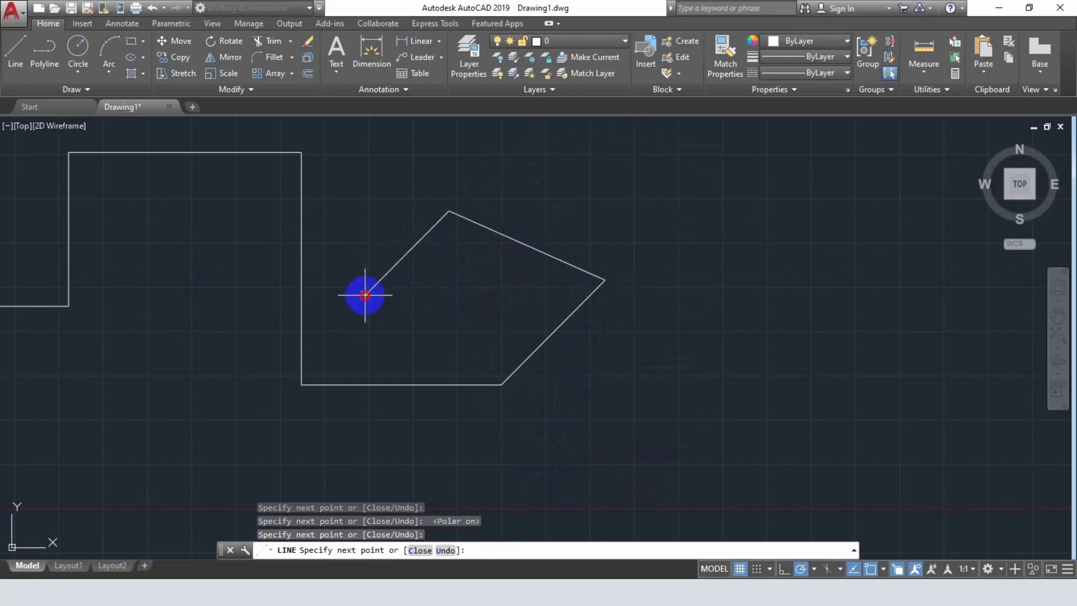
pyautogui.click(365, 295)
pyautogui.click(492, 325)
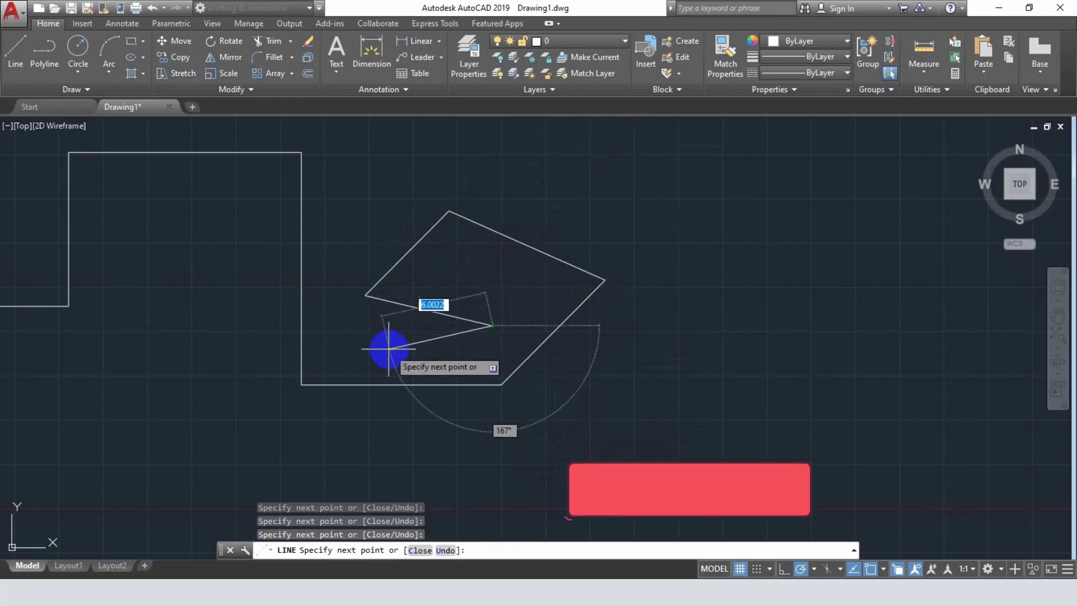
pyautogui.click(380, 350)
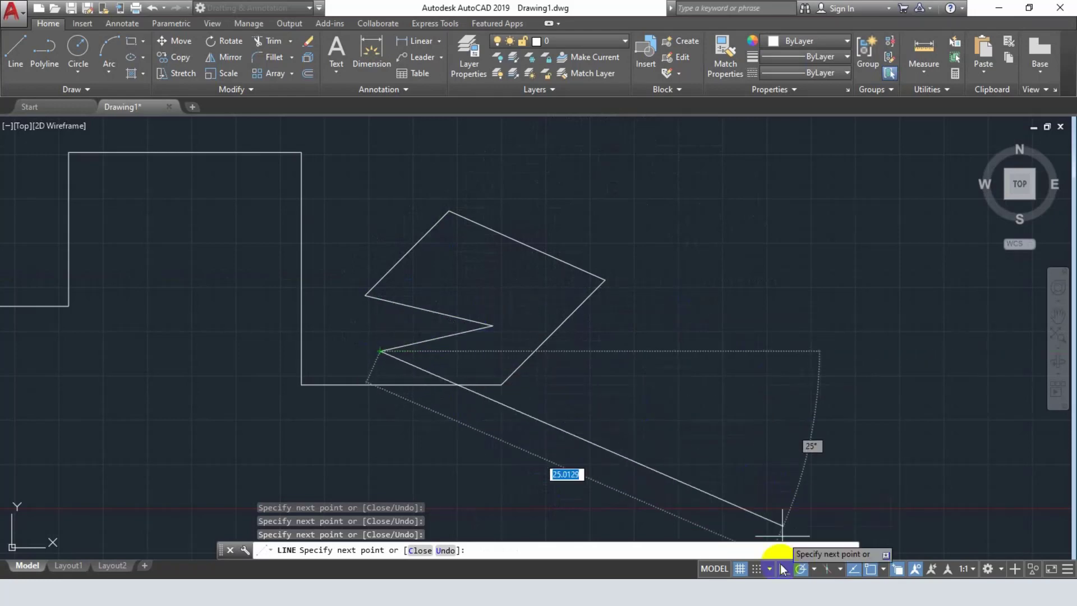
# Try polar tracking increments of 45 and 30 degrees on the next line segment
pyautogui.click(814, 569)
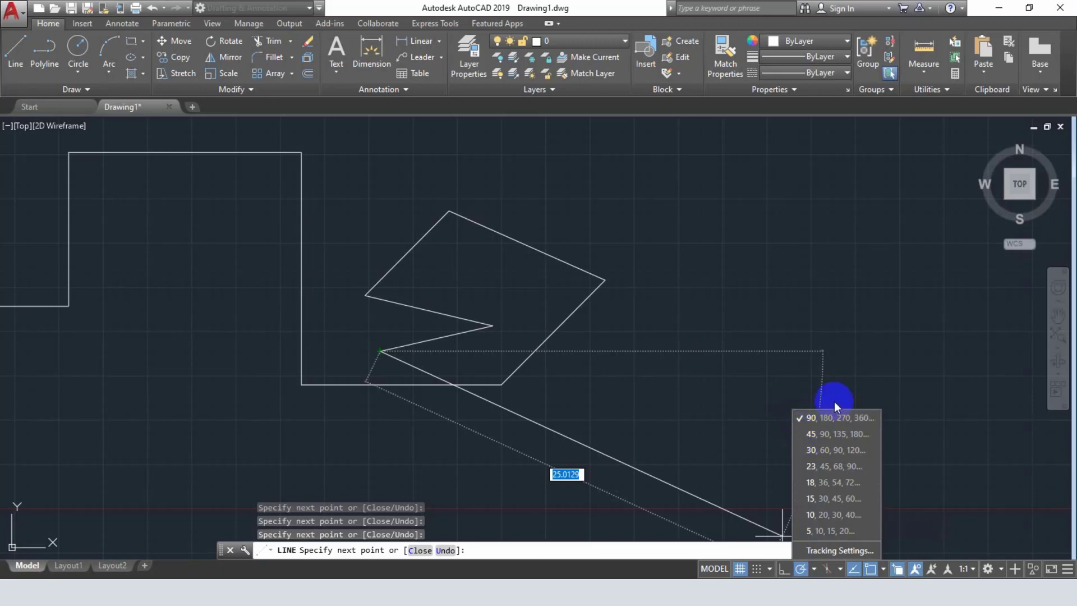
pyautogui.click(732, 432)
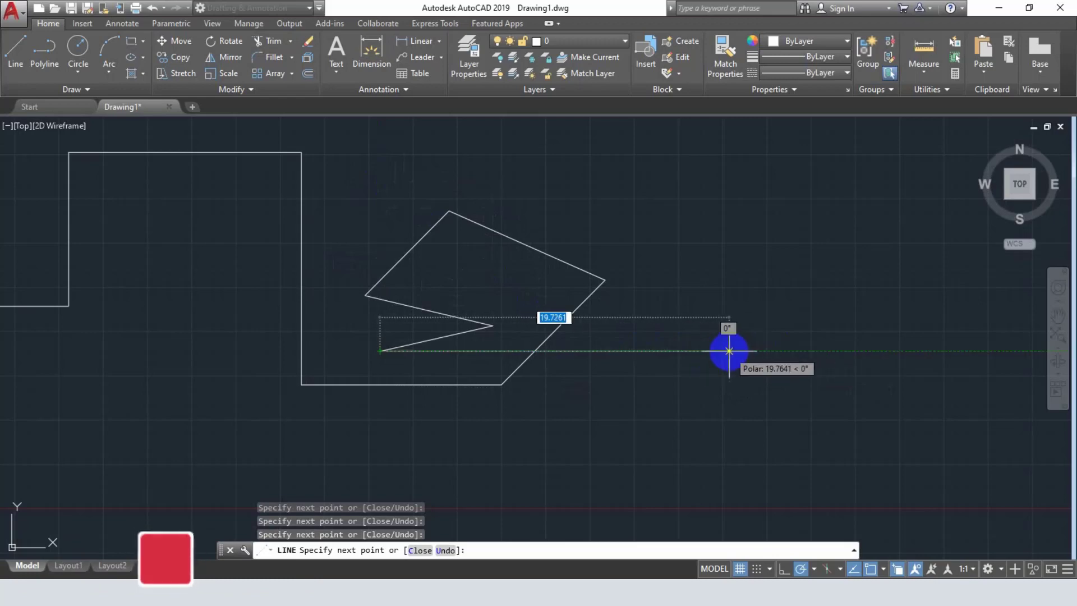
pyautogui.click(814, 569)
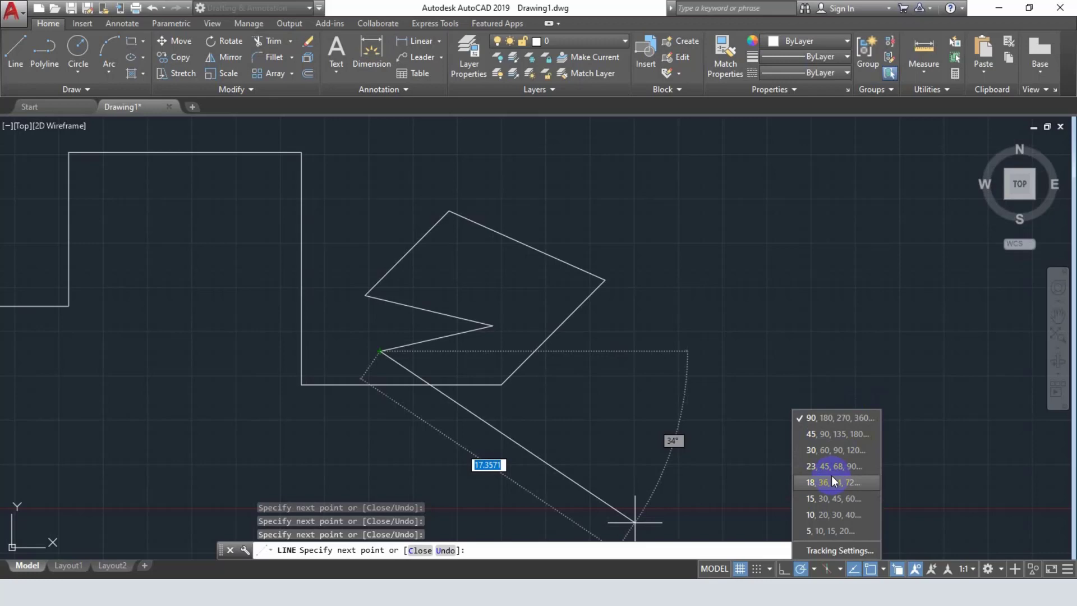
pyautogui.click(808, 434)
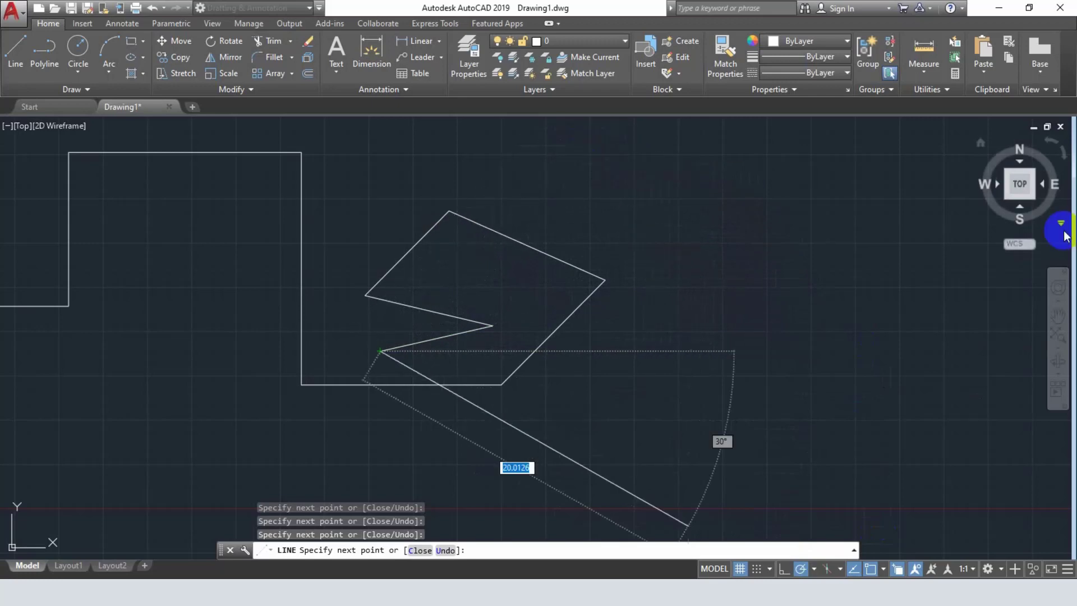
pyautogui.moveTo(512, 205); pyautogui.dragTo(577, 314, button='middle')
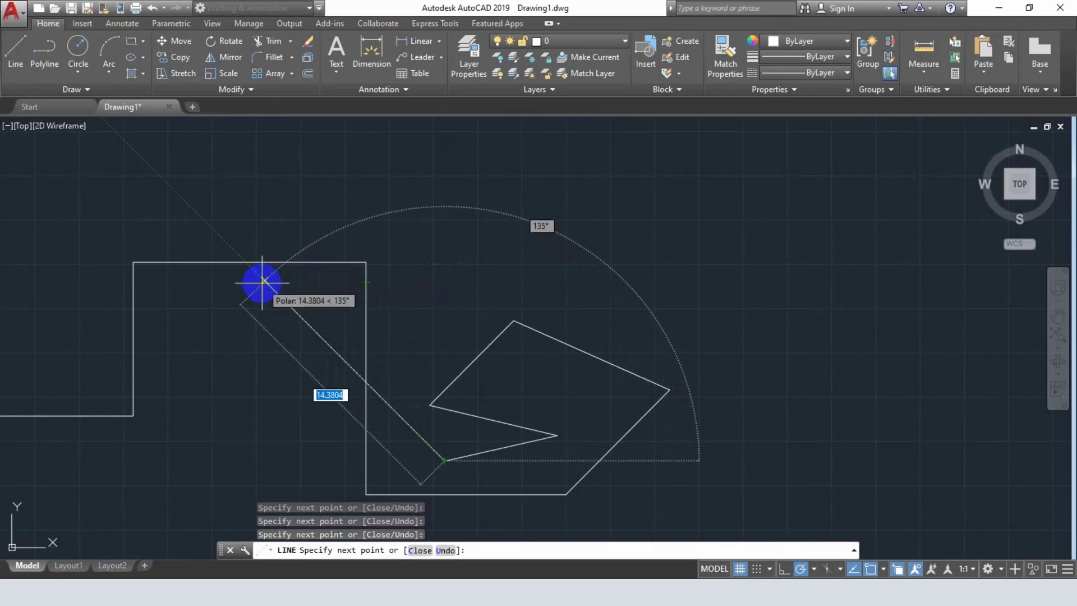
pyautogui.moveTo(329, 317); pyautogui.dragTo(330, 209, button='middle')
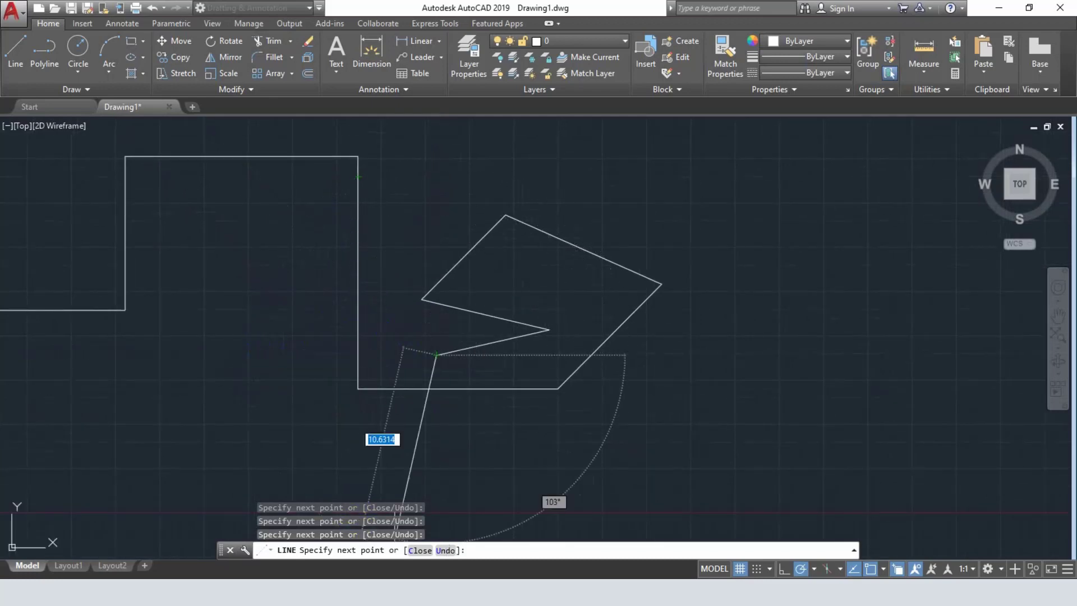
pyautogui.click(815, 569)
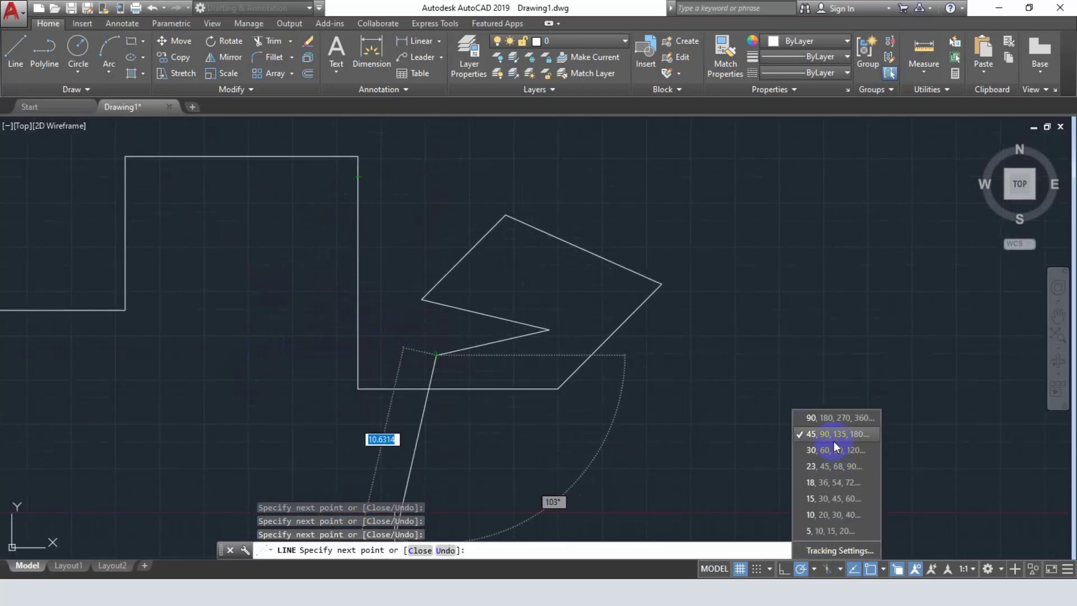
pyautogui.click(812, 449)
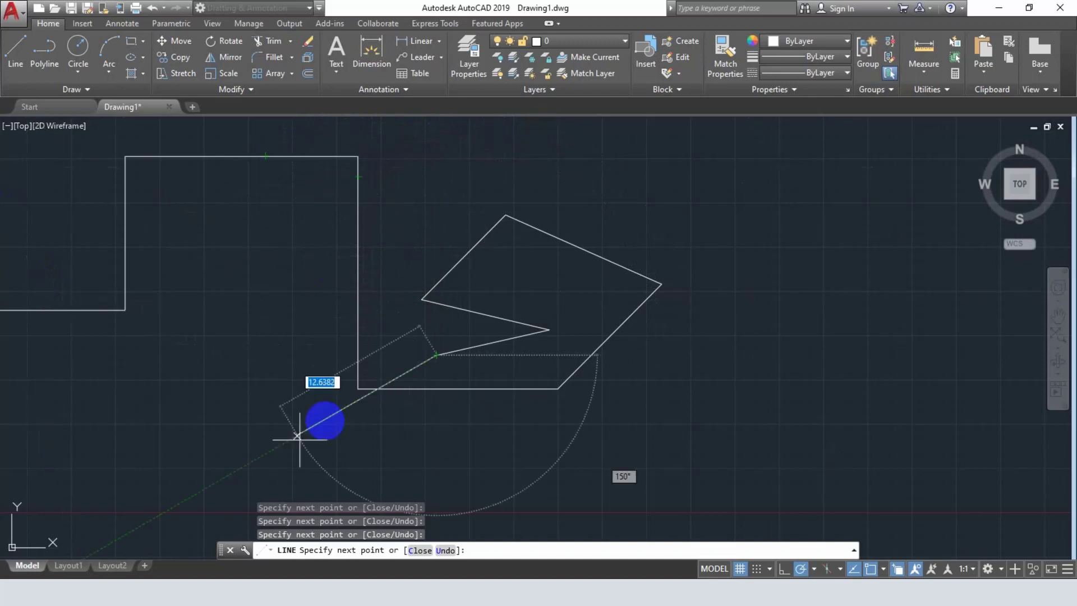
# Set the polar tracking increment to the 23, 45, 68, 90 option and add 70.5 as an additional tracking angle
pyautogui.click(814, 568)
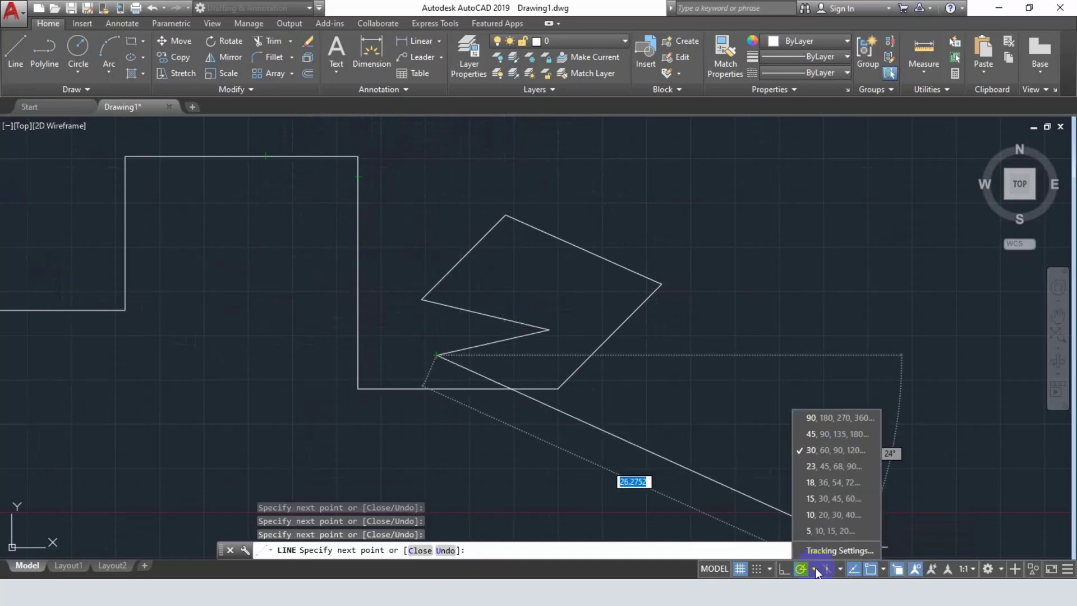
pyautogui.click(807, 467)
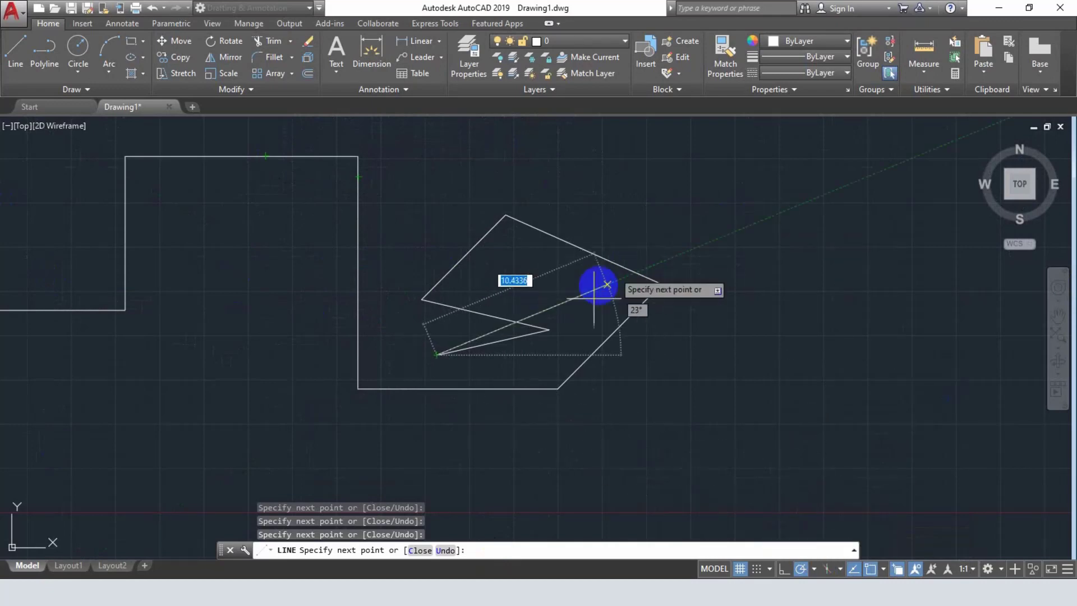
pyautogui.click(815, 569)
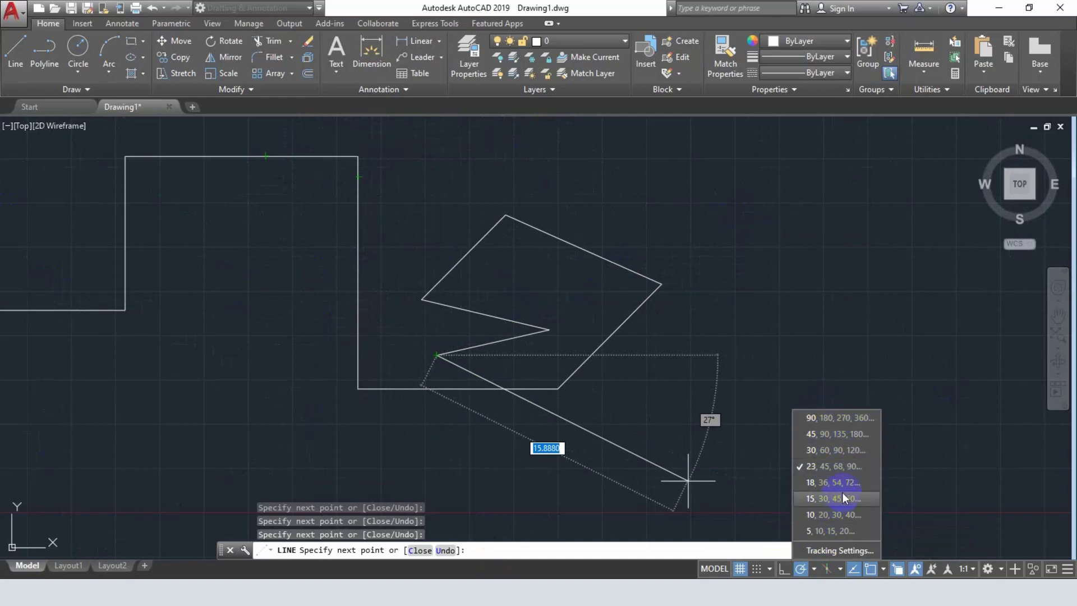
pyautogui.click(834, 551)
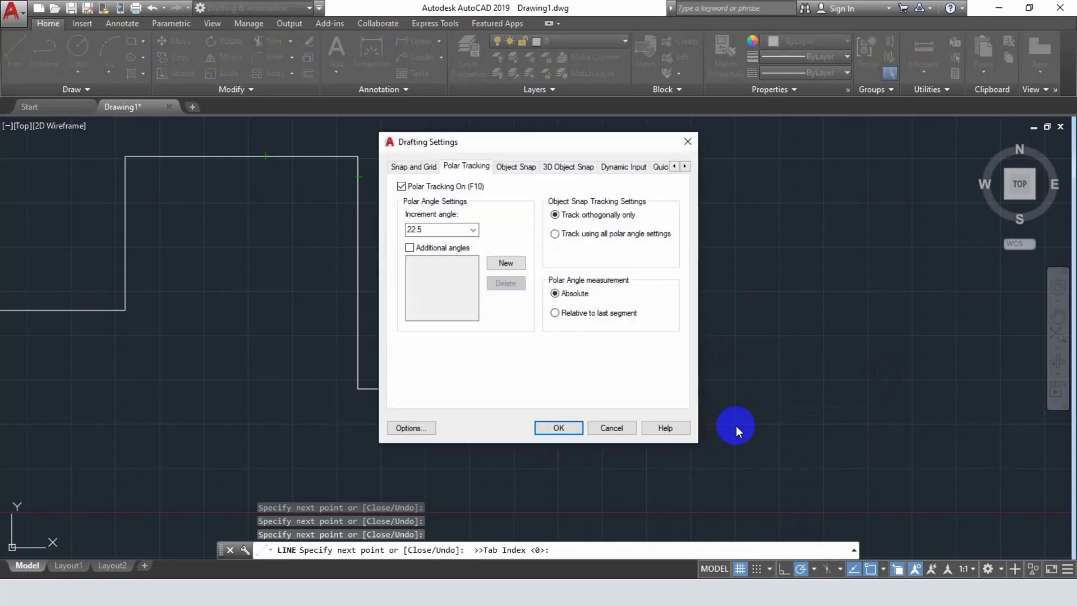
pyautogui.press('F10')
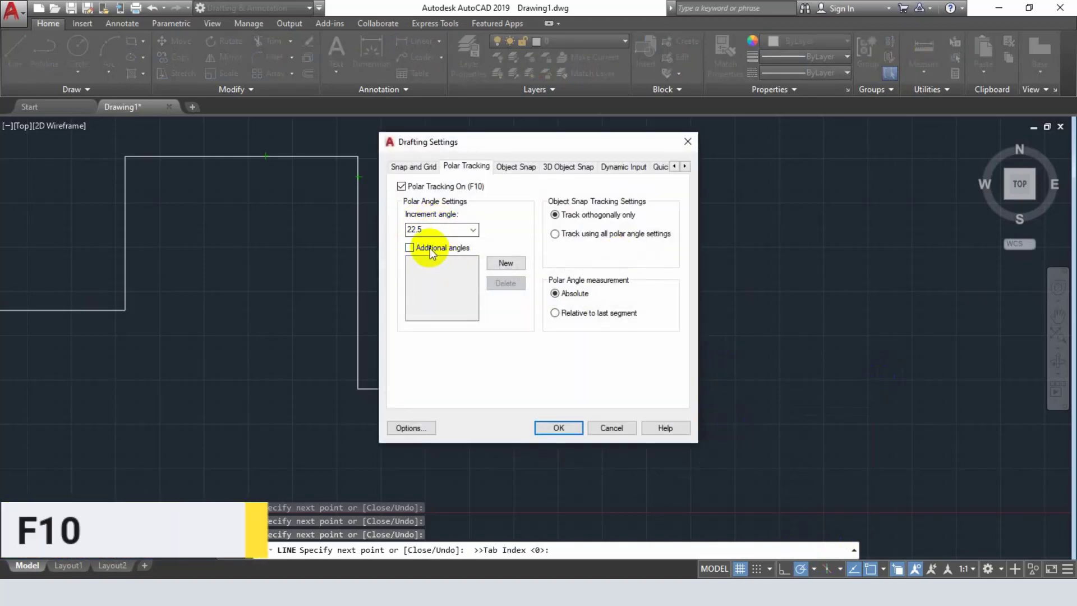
pyautogui.click(410, 247)
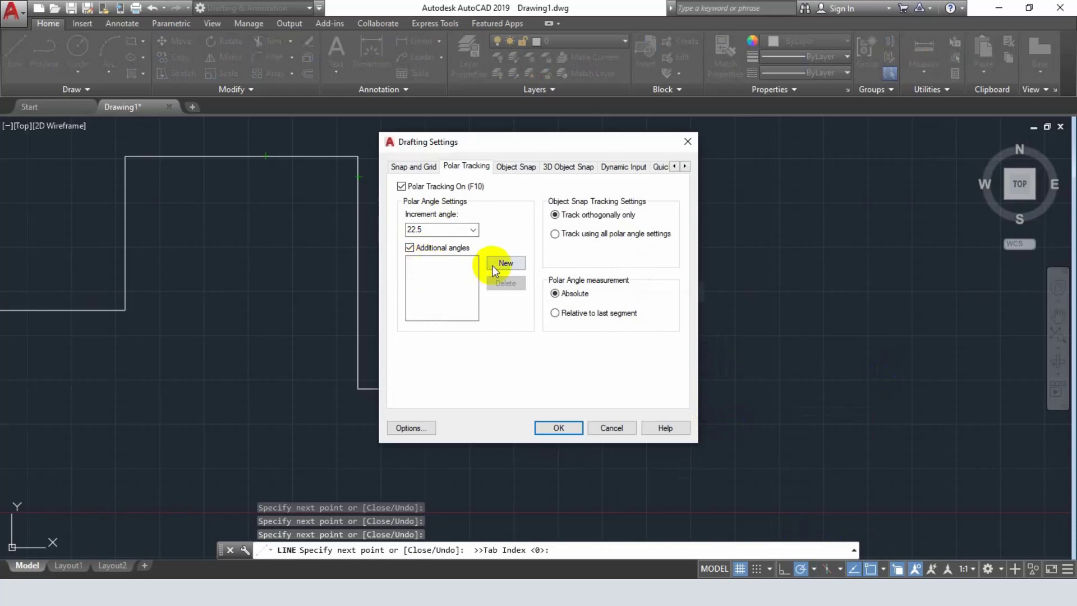
pyautogui.click(507, 263)
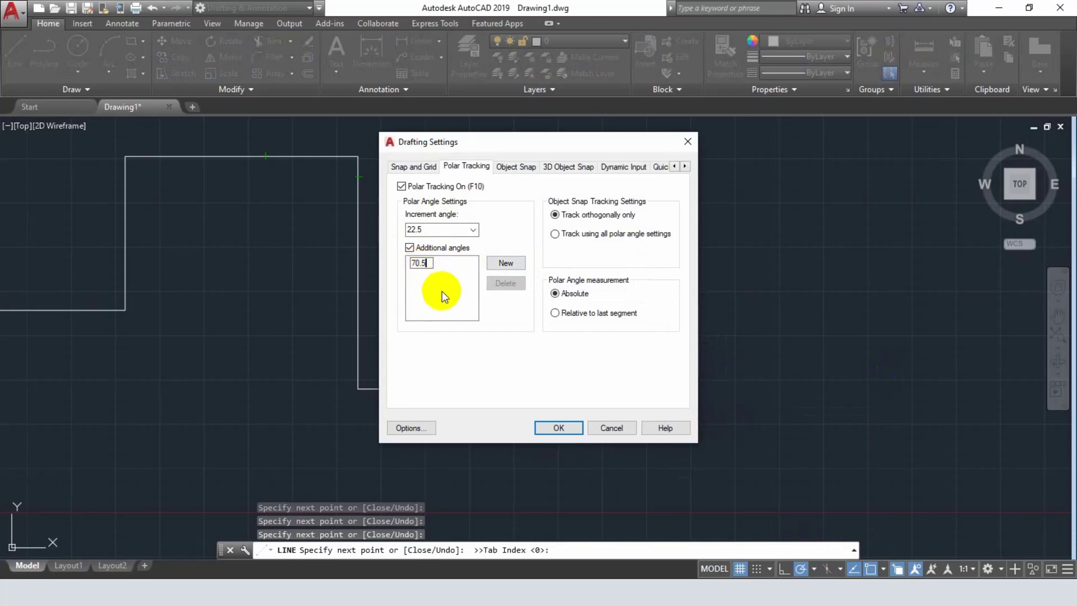
pyautogui.press('Return')
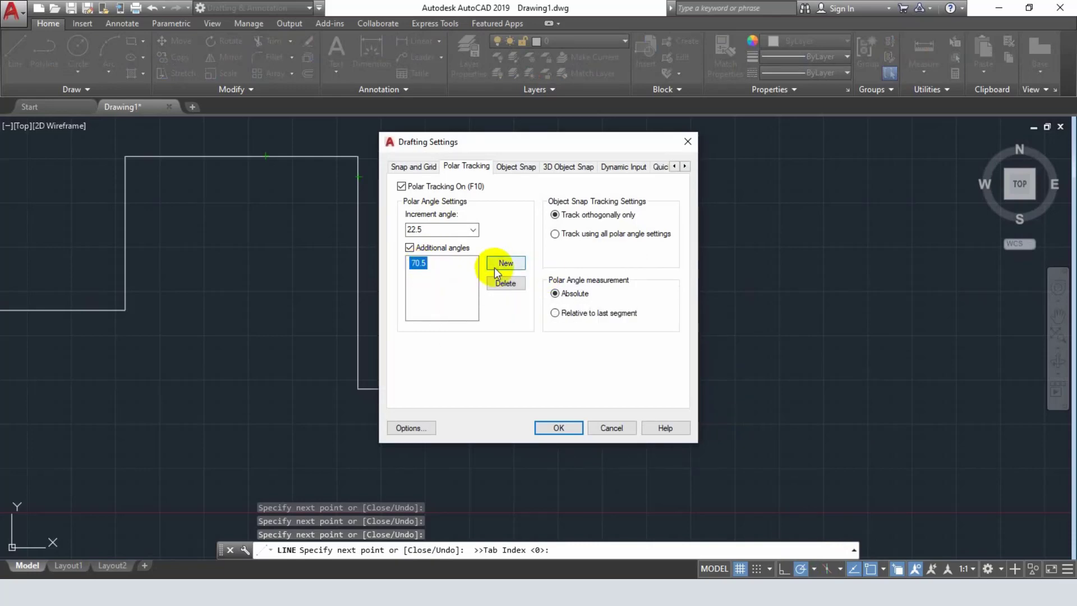
pyautogui.click(560, 428)
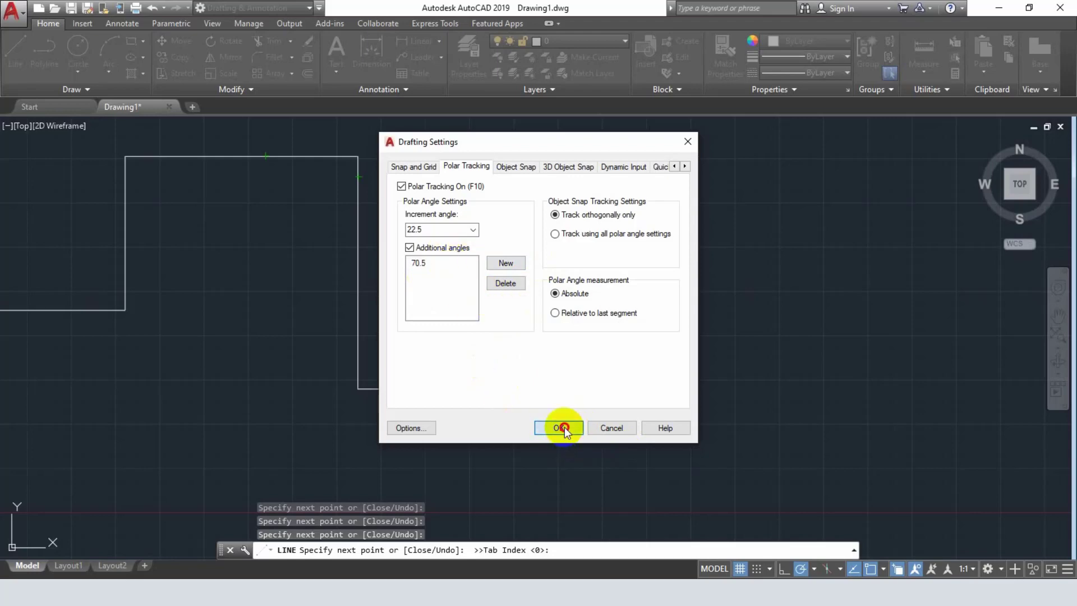
# Check the list of polar tracking angles for the added angle and end the Line command
pyautogui.click(840, 569)
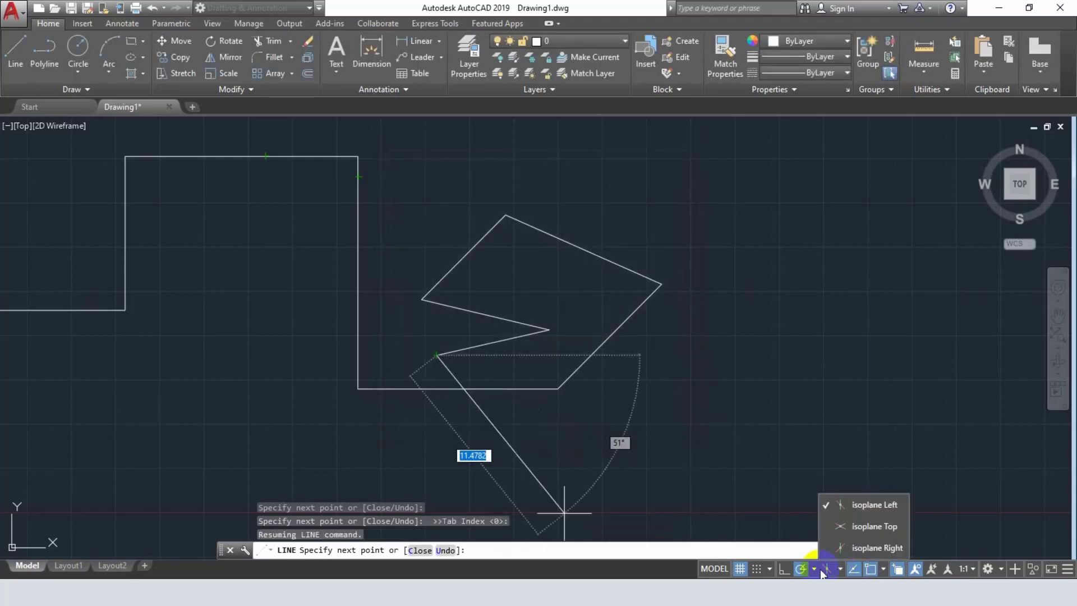
pyautogui.click(814, 569)
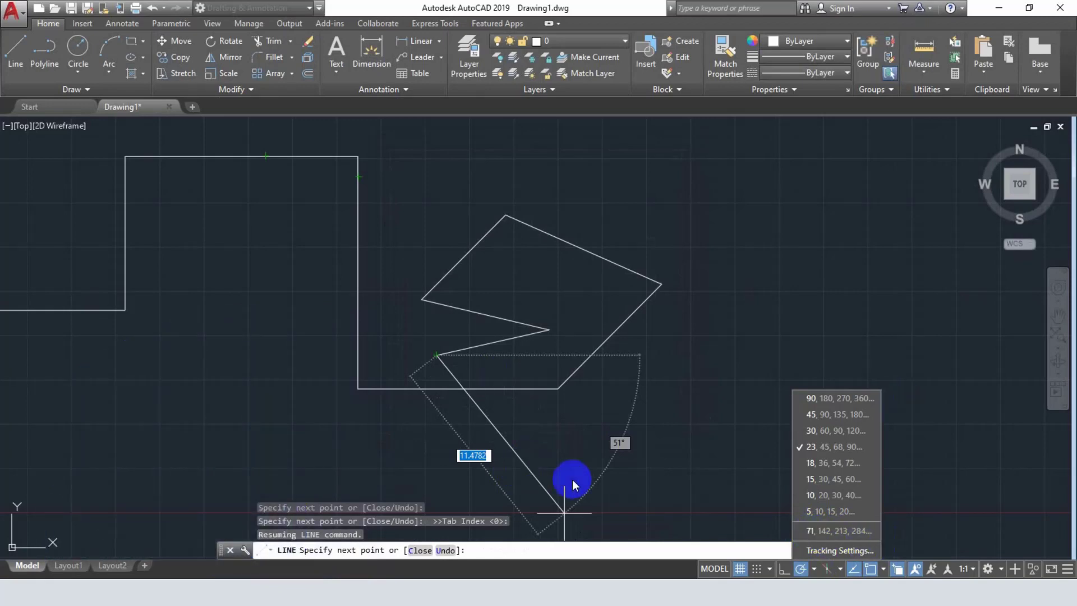
pyautogui.press('Escape')
pyautogui.press('Escape')
pyautogui.press('Escape')
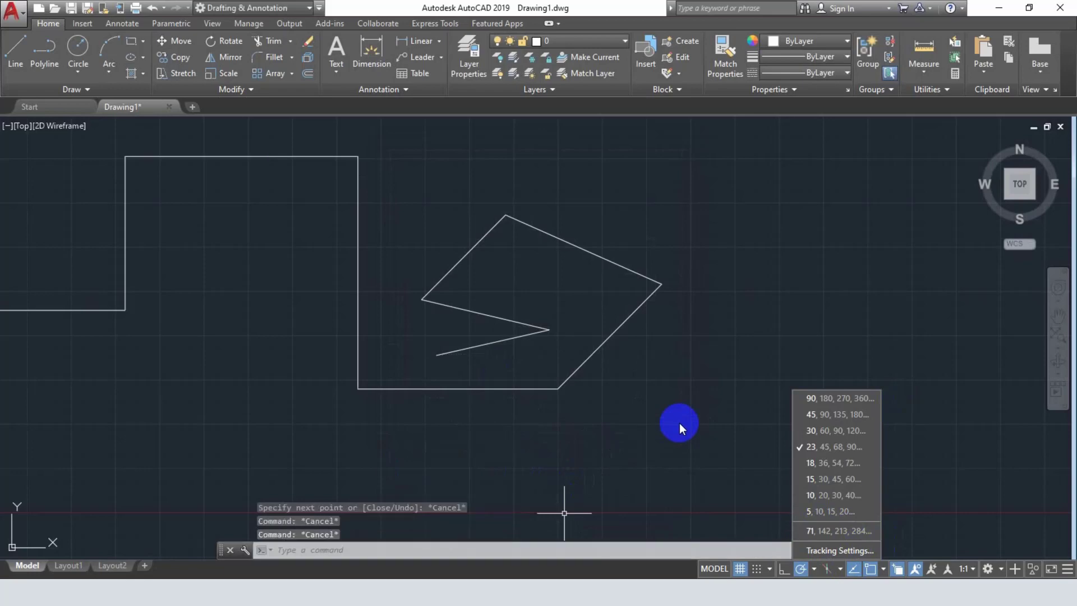
pyautogui.click(655, 513)
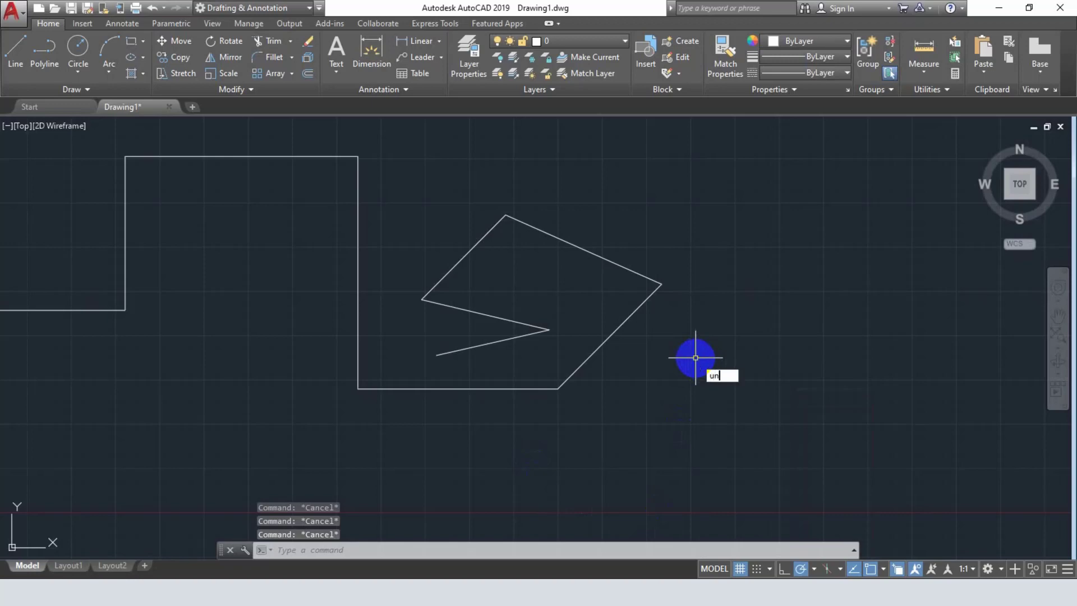
# Set the drawing units' angle precision to 0.00 and check the listed polar tracking angles
pyautogui.write('UN')
pyautogui.press('Return')
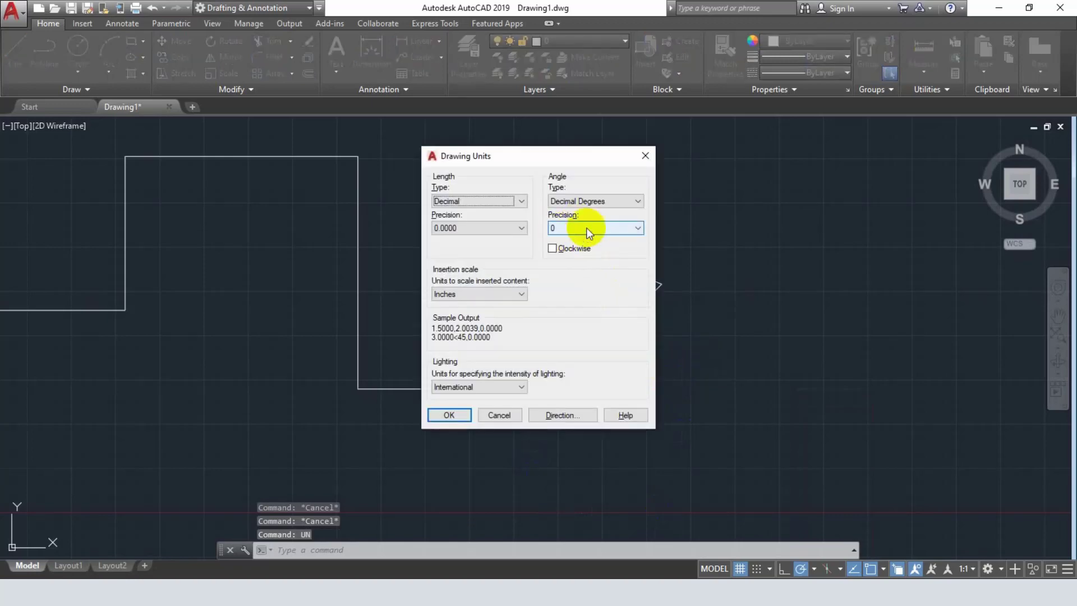
pyautogui.click(578, 230)
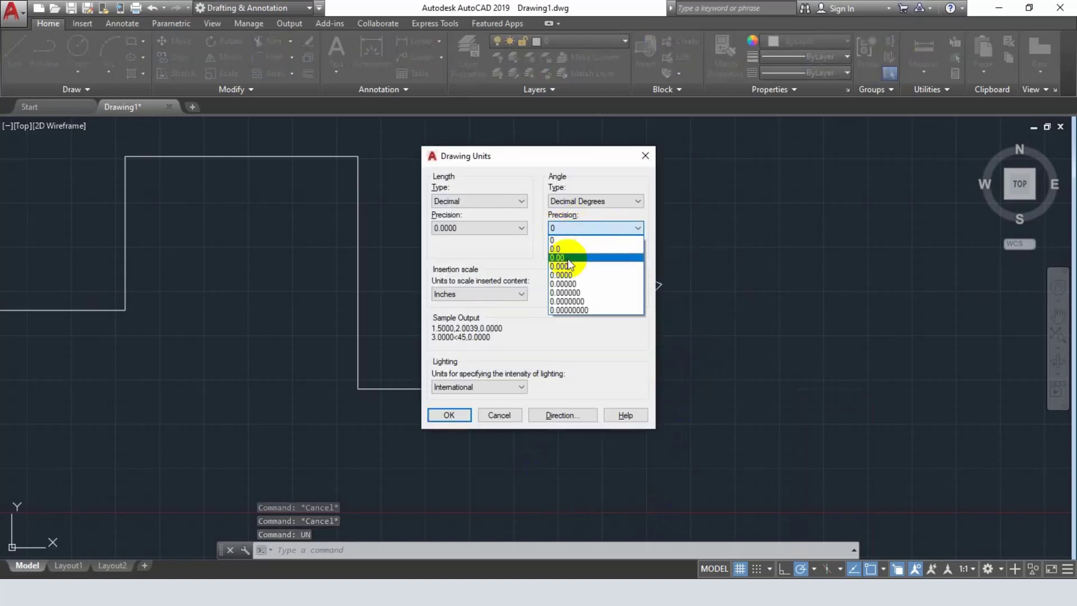
pyautogui.click(568, 258)
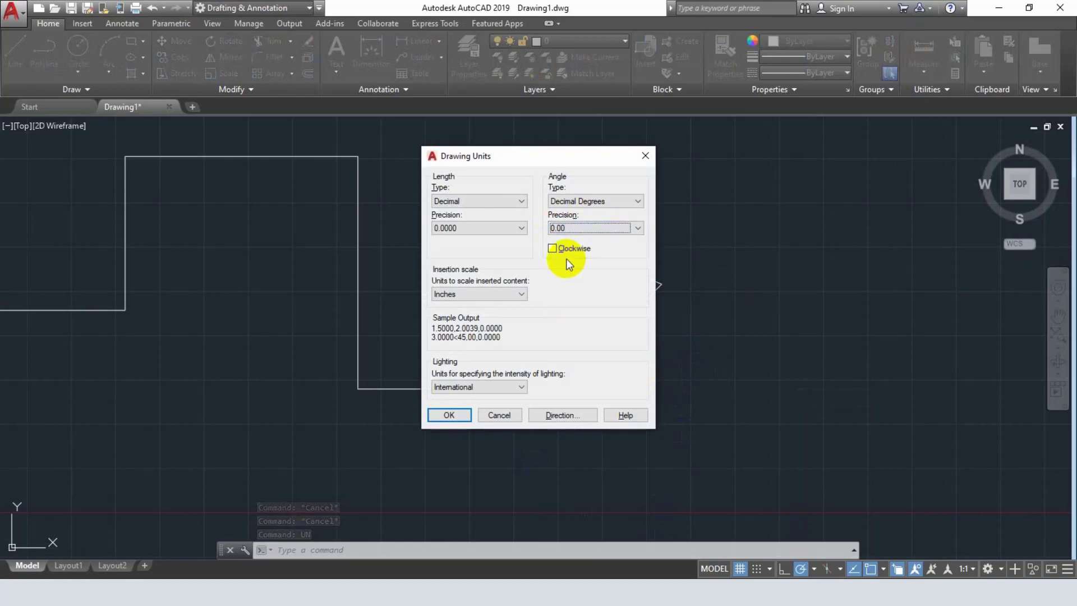
pyautogui.click(451, 415)
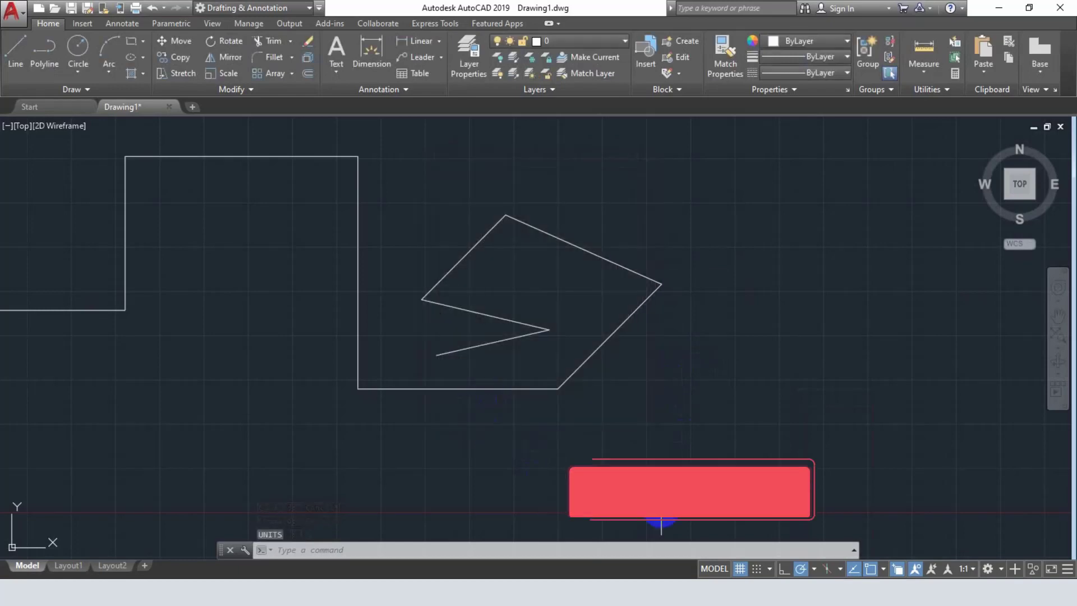
pyautogui.click(814, 568)
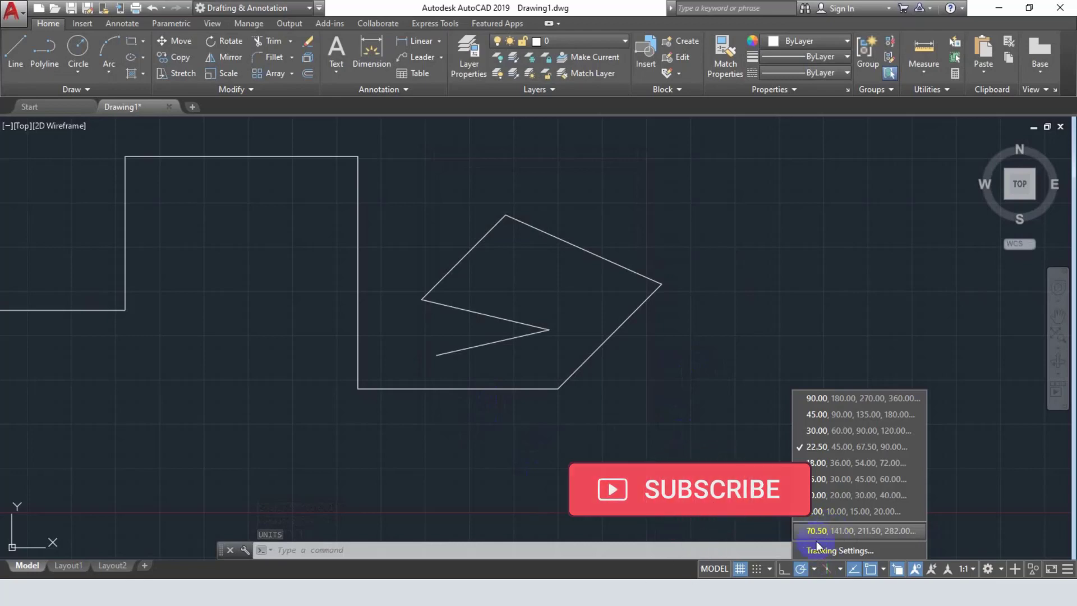
# Start a new line to the right of the zigzag shape and try the 70.50 polar tracking increment on its first segment
pyautogui.click(9, 50)
pyautogui.click(655, 387)
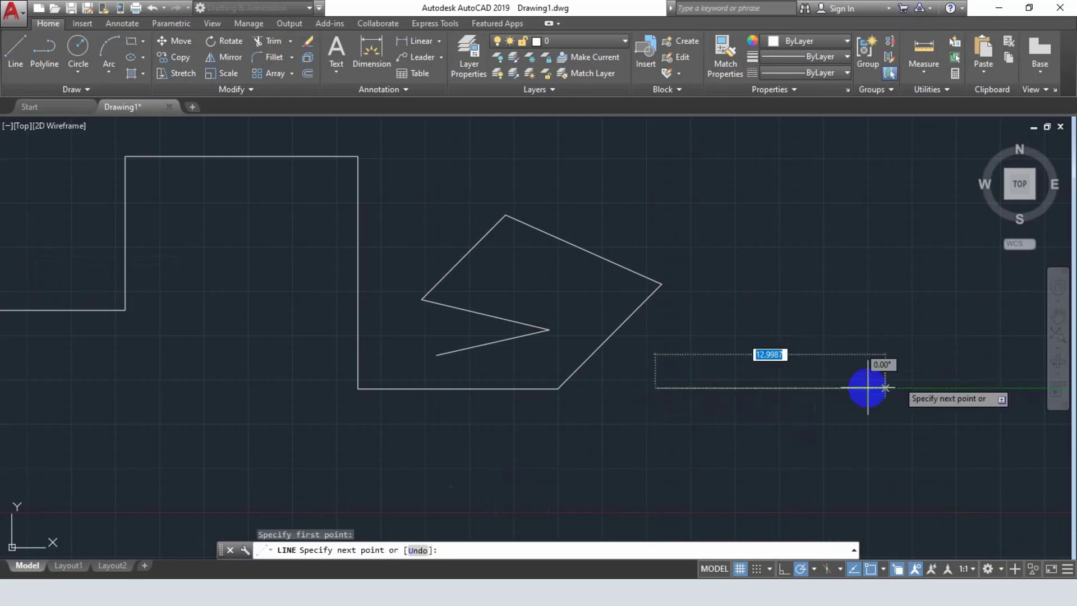
pyautogui.click(814, 569)
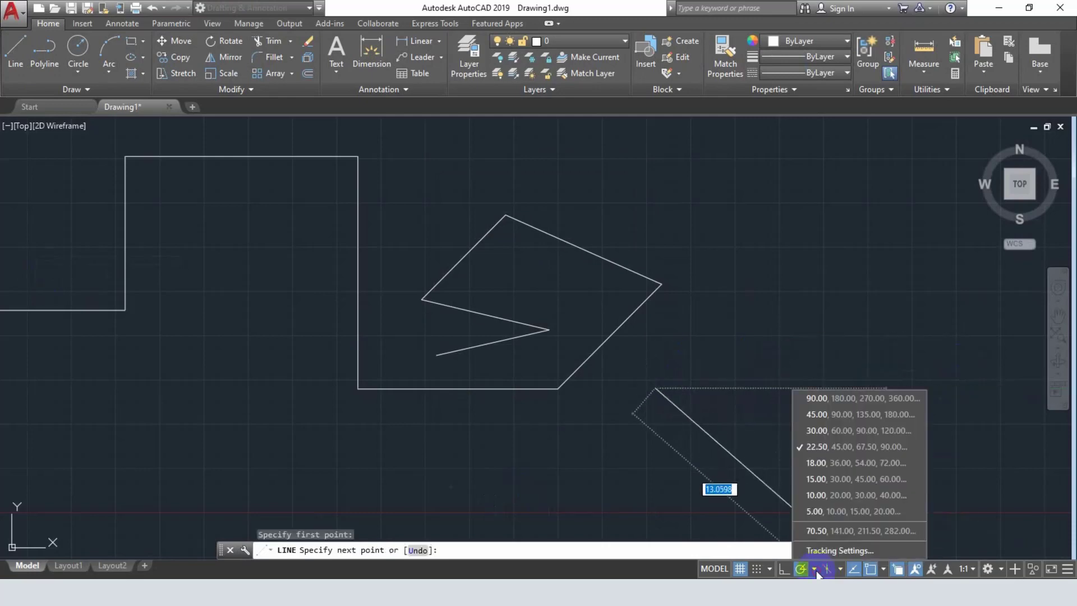
pyautogui.click(802, 531)
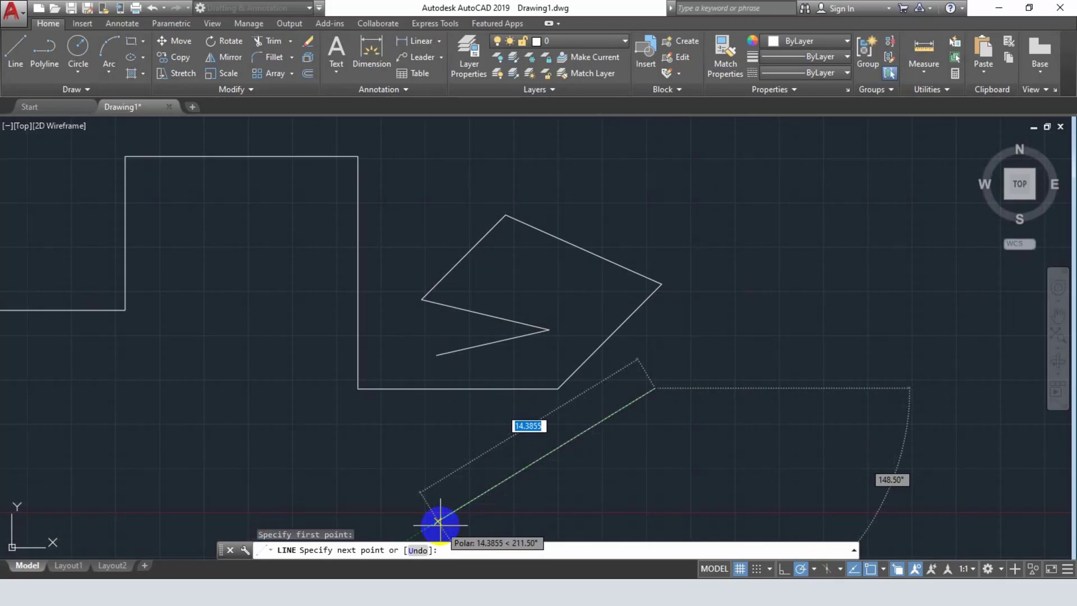
# Set polar tracking to 45 degrees and draw a horizontal segment, a vertical one about 9.8 units up, and a slanted one to the zigzag's rightmost corner
pyautogui.click(817, 570)
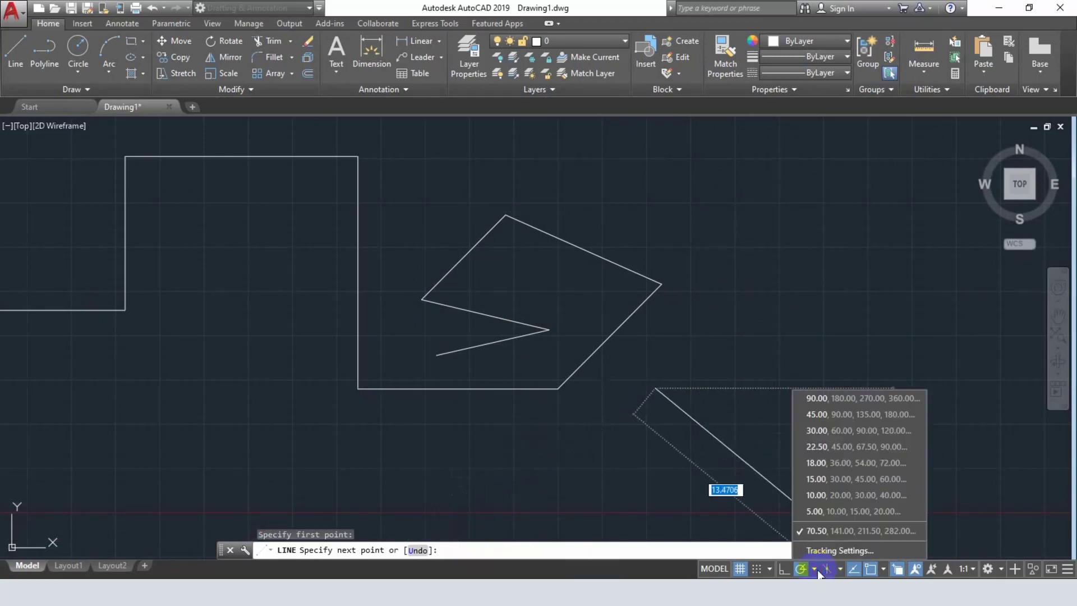
pyautogui.click(824, 415)
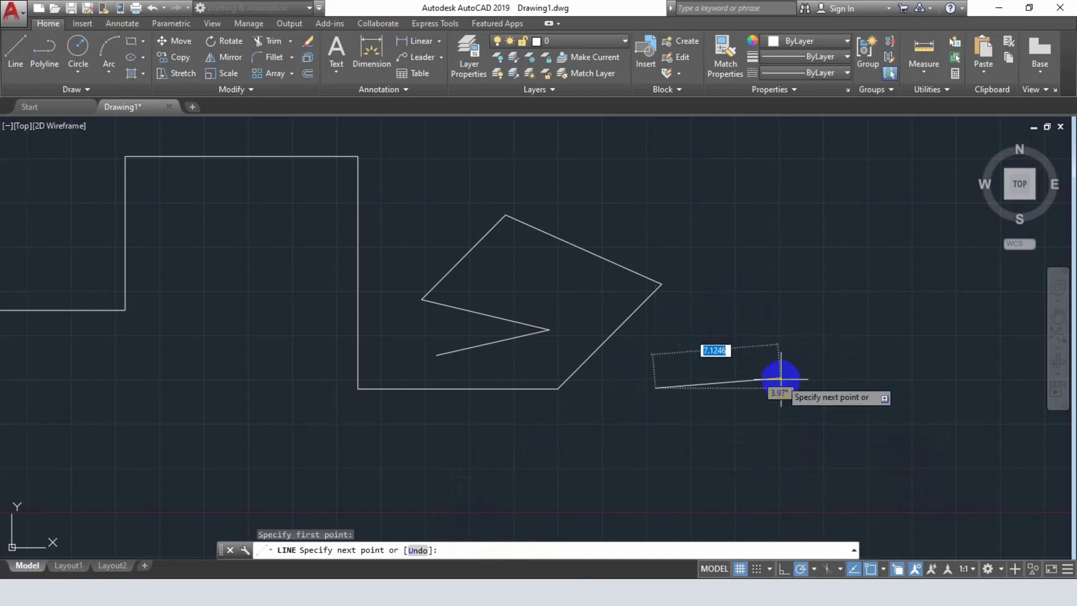
pyautogui.click(786, 387)
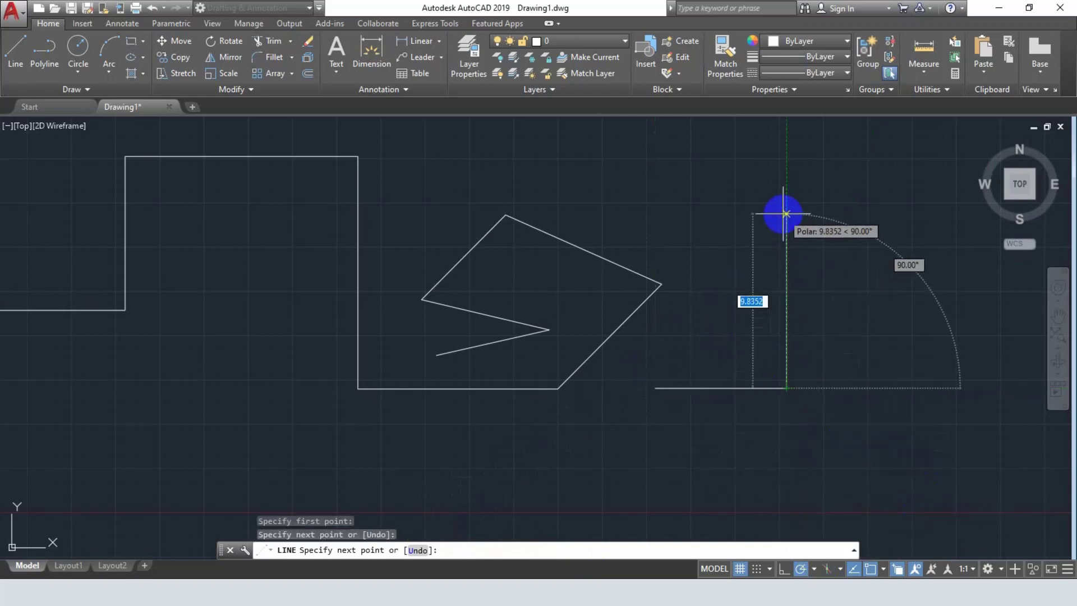
pyautogui.click(786, 213)
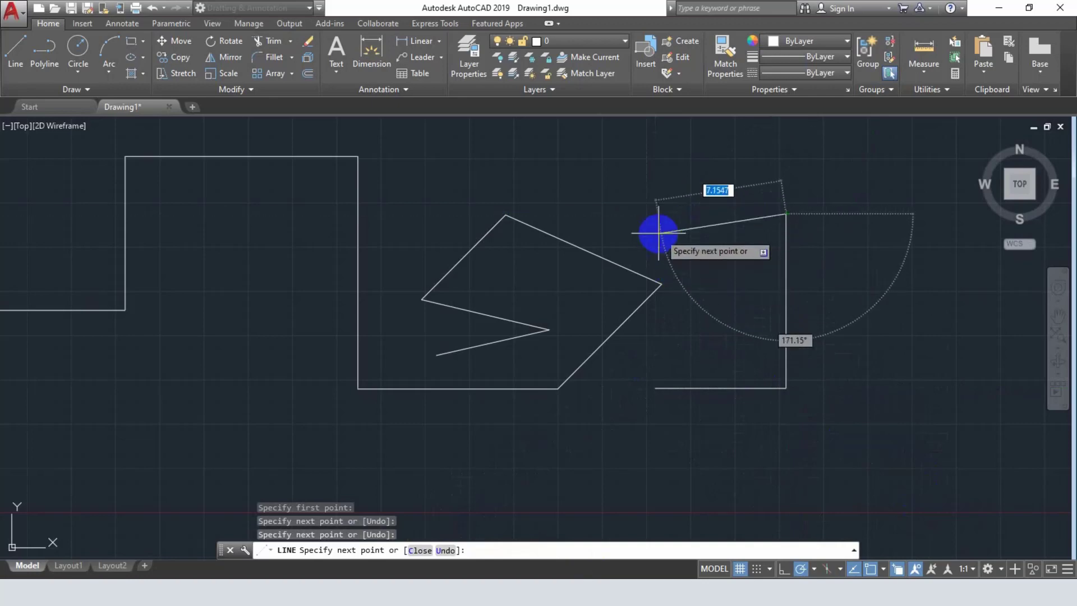
pyautogui.click(660, 281)
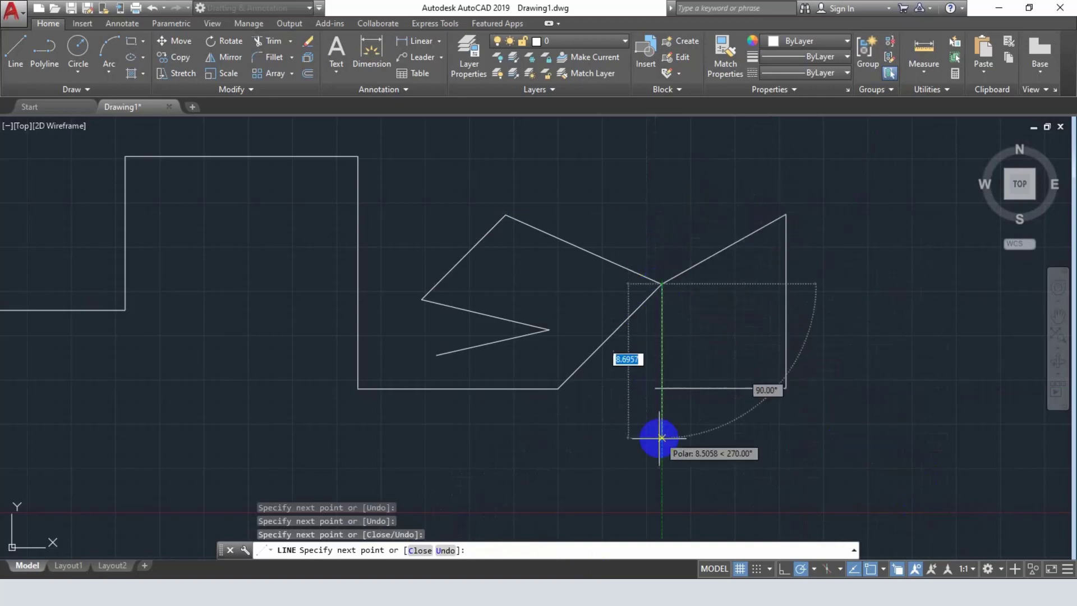